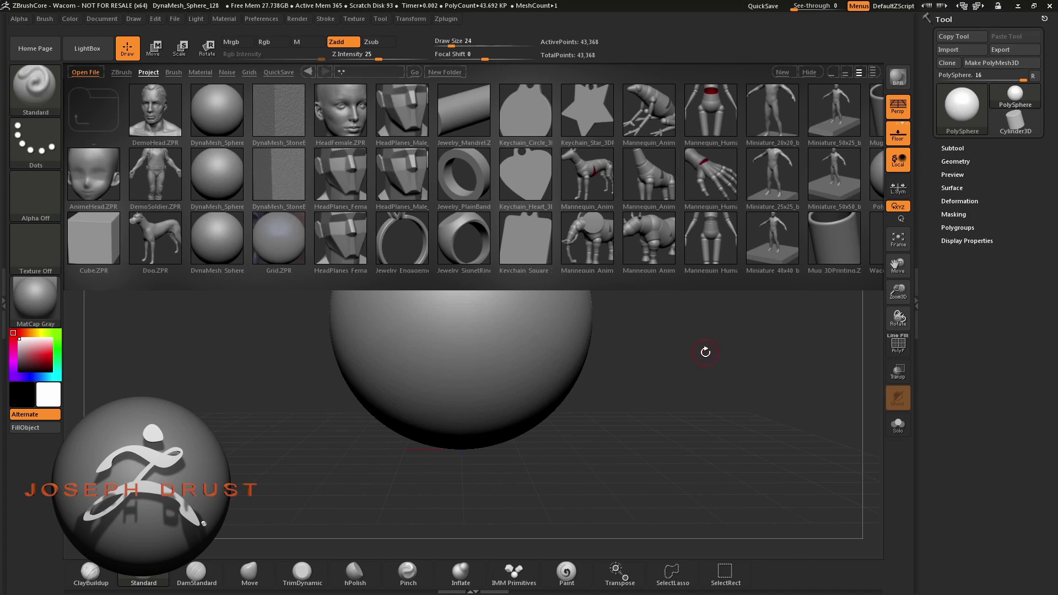
# Step: Load HeadPlanes_Male_256.ZPR from the LightBox Project tab without saving the sphere scene
pyautogui.doubleClick(403, 177)
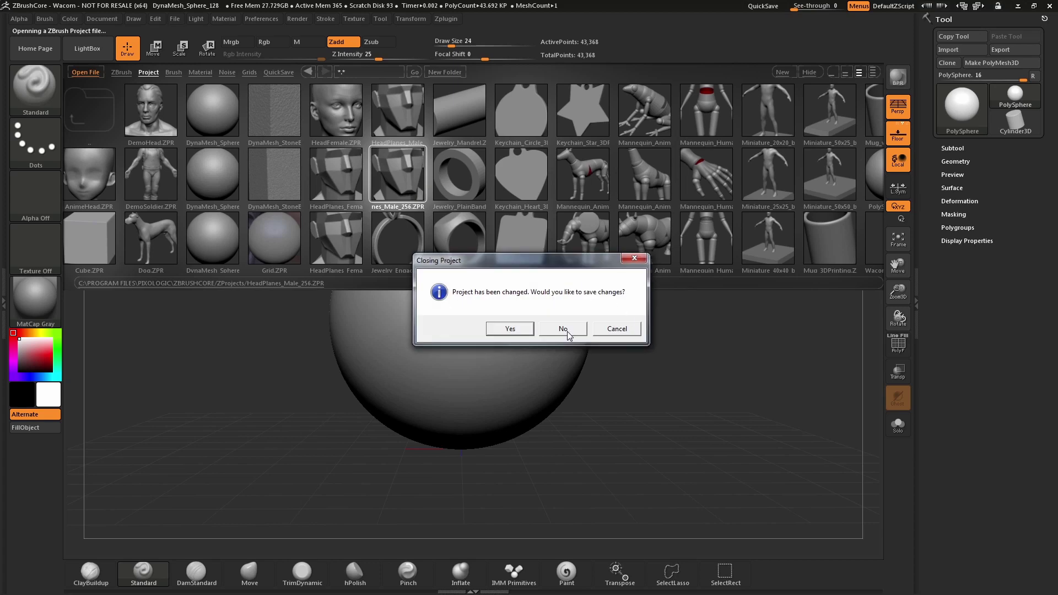
pyautogui.click(563, 329)
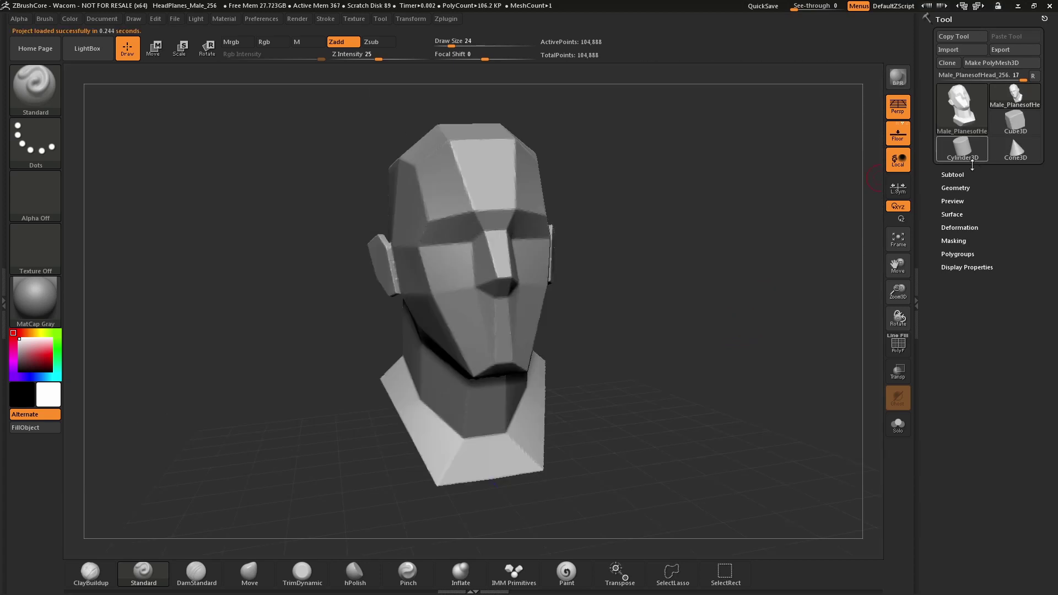
# Step: Expand the Tool > Surface panel and bring up the NoiseMakers presets in LightBox
pyautogui.click(961, 215)
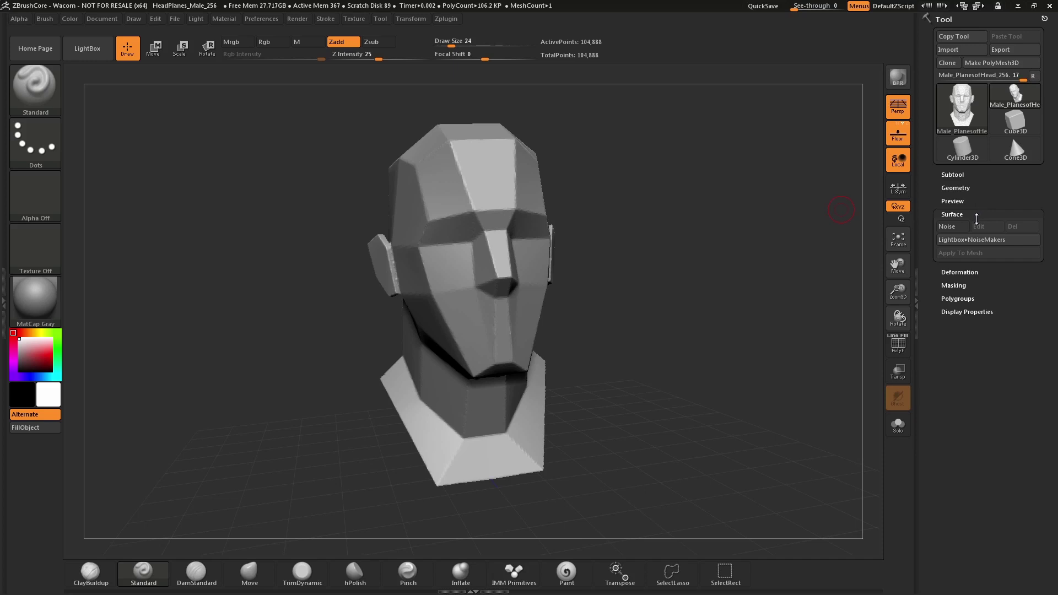
pyautogui.click(959, 240)
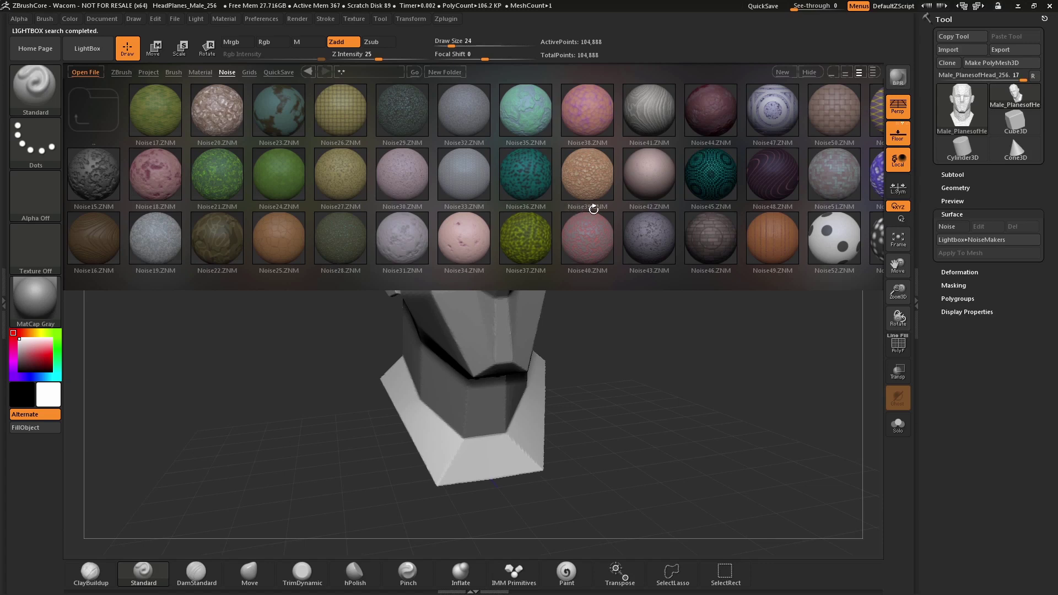
# Step: Scroll the noise strip and apply the purple Noise56 scale preset to the head
pyautogui.moveTo(603, 206); pyautogui.dragTo(527, 213)
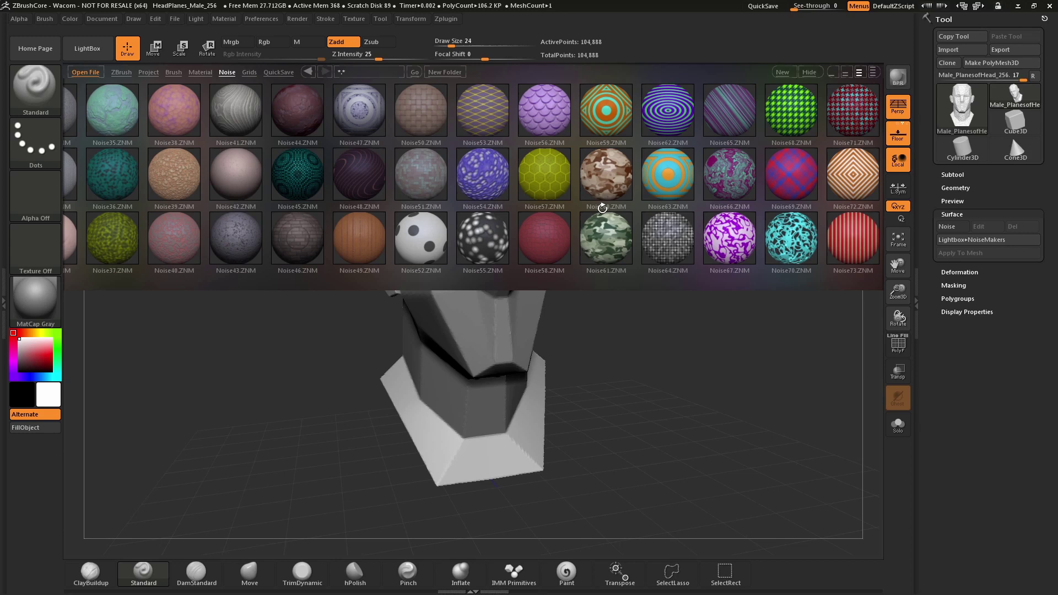
pyautogui.moveTo(603, 206); pyautogui.dragTo(569, 211)
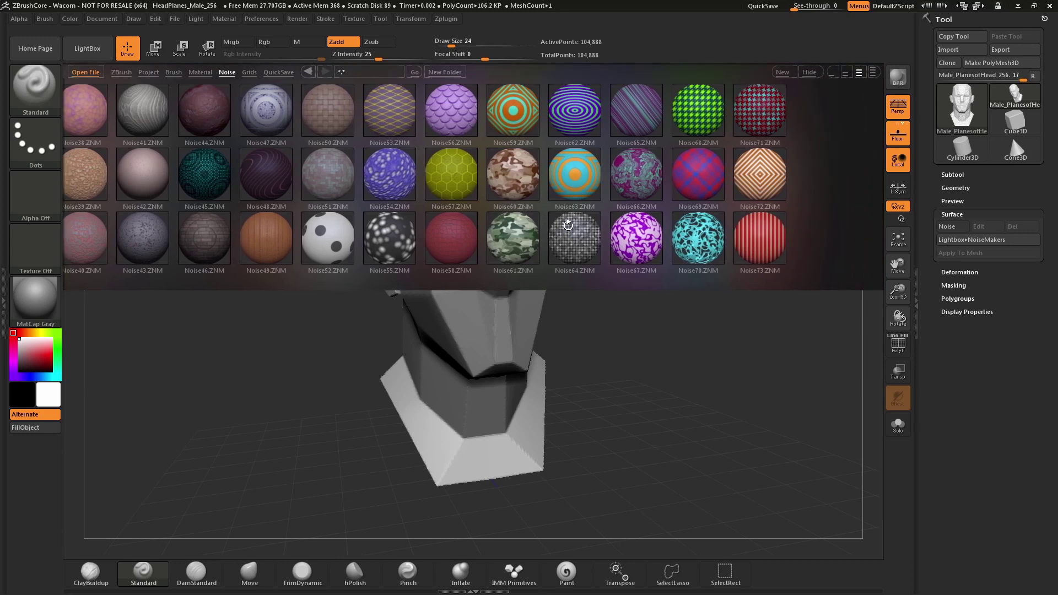
pyautogui.doubleClick(451, 111)
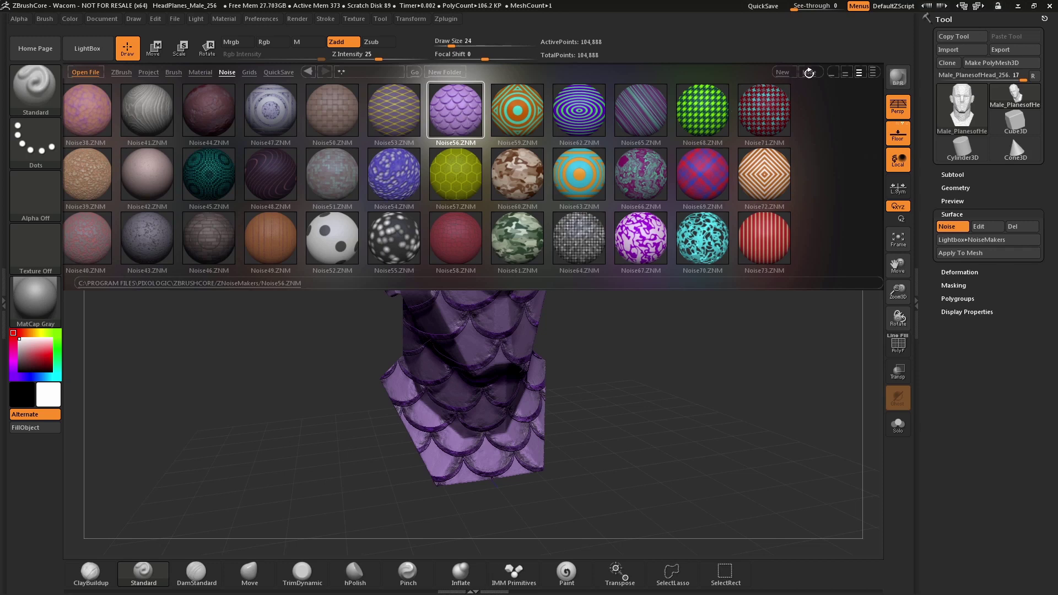
pyautogui.click(810, 73)
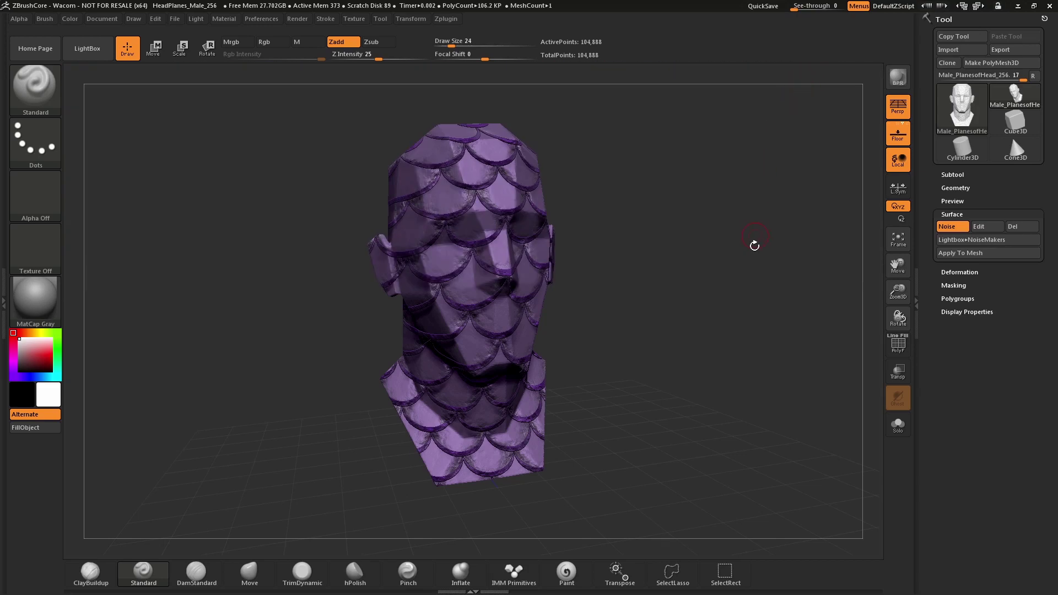
pyautogui.moveTo(774, 282)
pyautogui.mouseDown()
pyautogui.moveTo(722, 278)
pyautogui.moveTo(746, 270)
pyautogui.mouseUp()
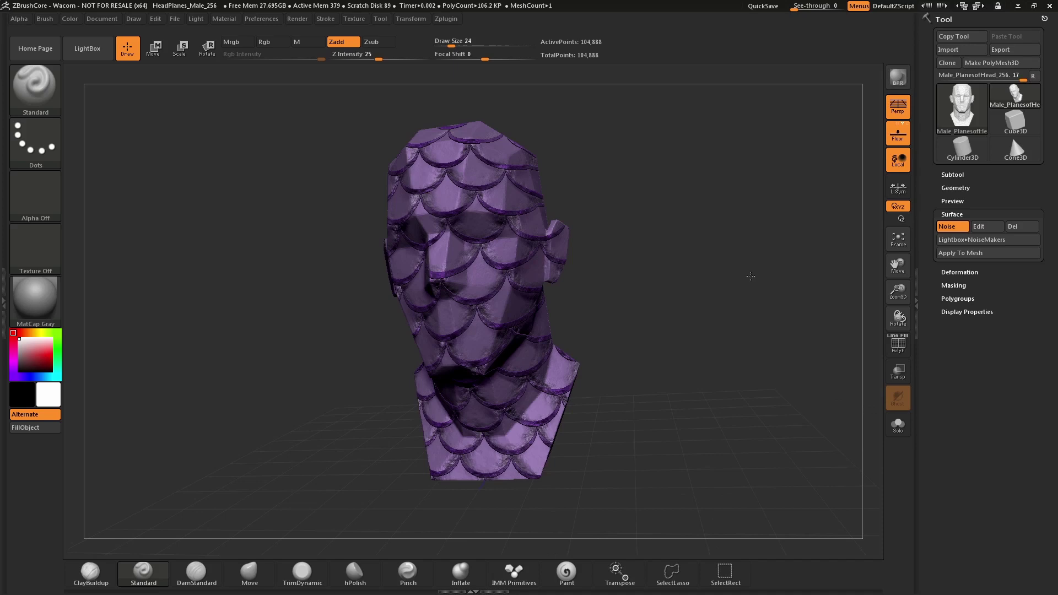
# Step: Swap in the tan Noise27 preset from NoiseMakers and orbit toward a frontal view
pyautogui.click(968, 240)
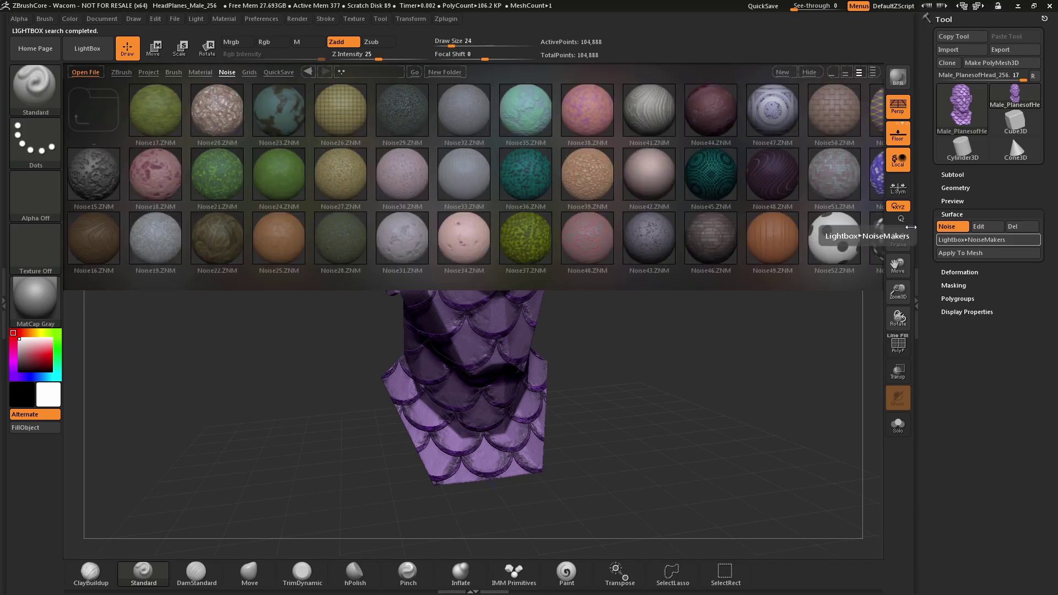
pyautogui.doubleClick(341, 173)
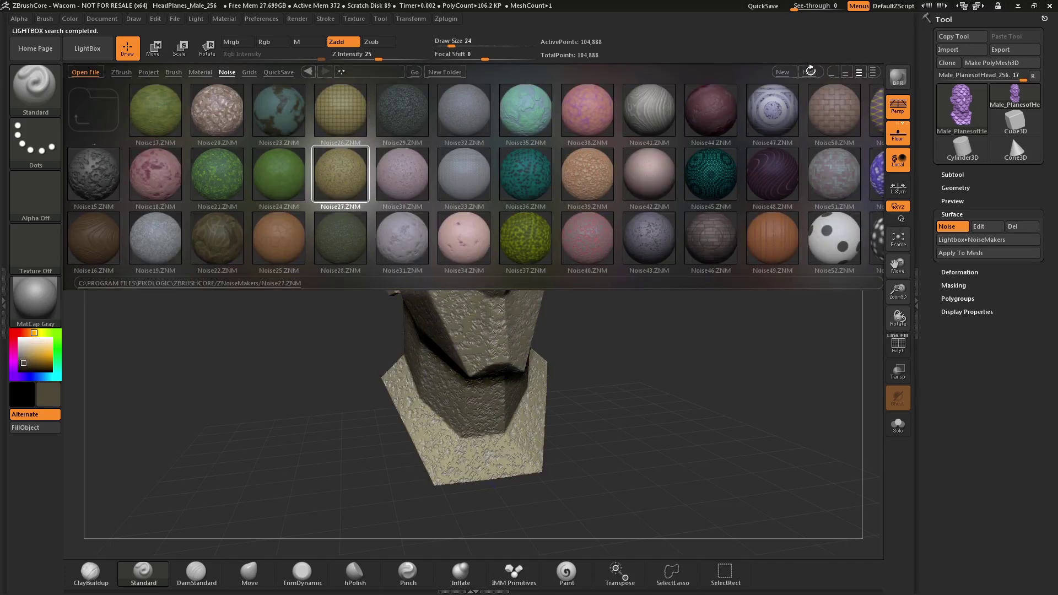
pyautogui.click(807, 79)
pyautogui.moveTo(744, 307)
pyautogui.mouseDown()
pyautogui.moveTo(757, 306)
pyautogui.moveTo(735, 311)
pyautogui.mouseUp()
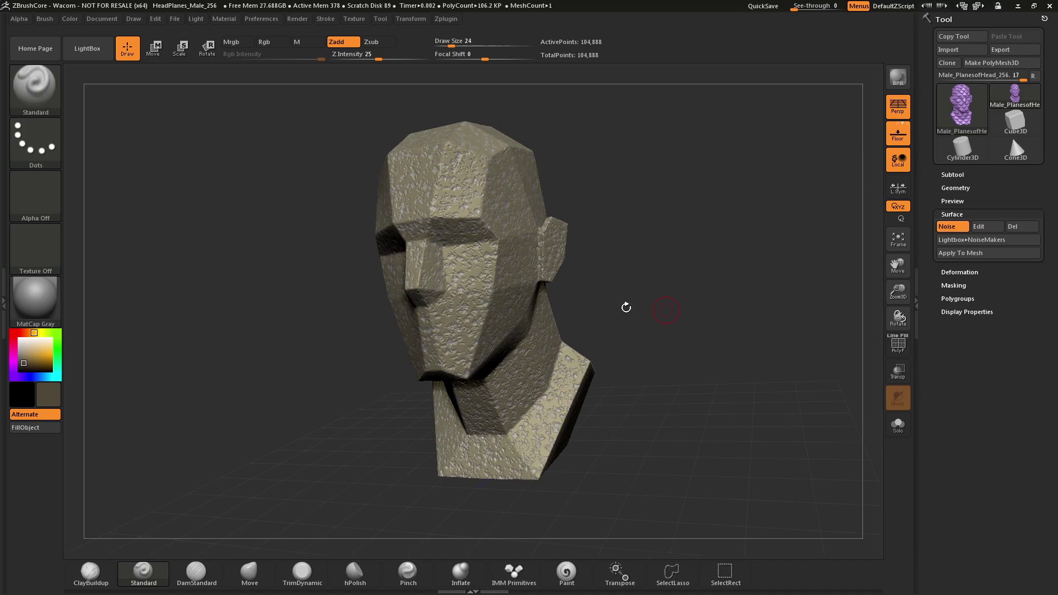
# Step: Sculpt a ClayBuildup ridge curving from the temple down the side of the cheek
pyautogui.click(92, 582)
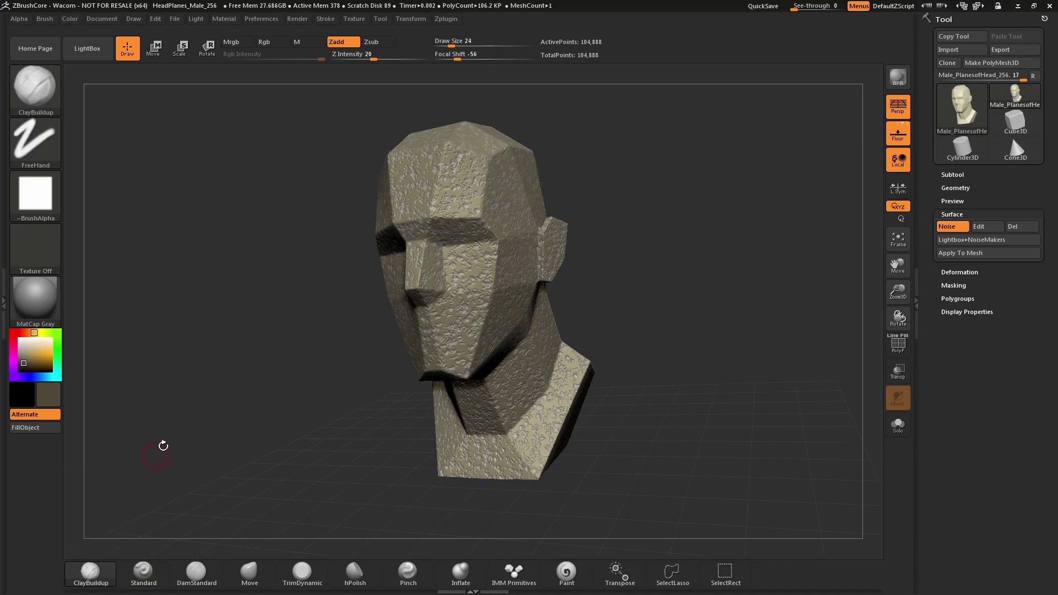
pyautogui.moveTo(515, 186); pyautogui.dragTo(501, 282)
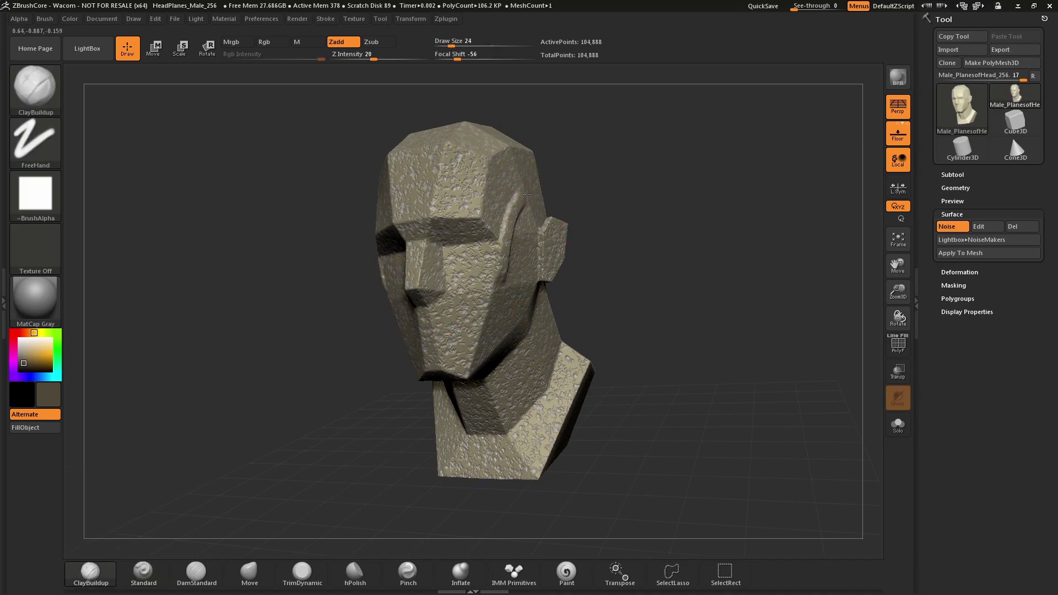
pyautogui.moveTo(597, 177)
pyautogui.mouseDown()
pyautogui.moveTo(527, 194)
pyautogui.moveTo(478, 345)
pyautogui.mouseUp()
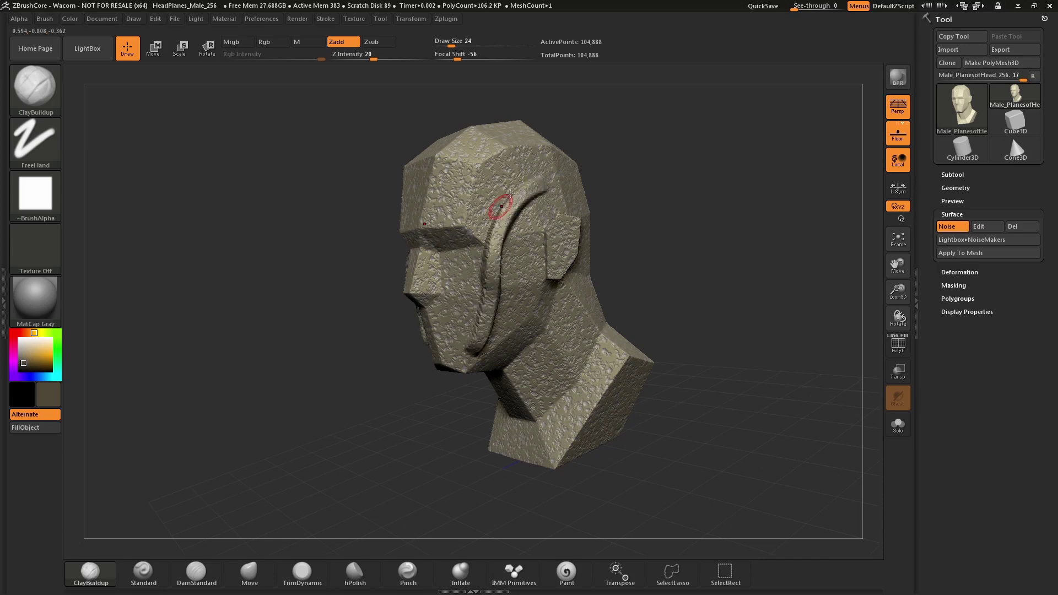
pyautogui.moveTo(490, 206)
pyautogui.mouseDown()
pyautogui.moveTo(503, 200)
pyautogui.moveTo(485, 347)
pyautogui.mouseUp()
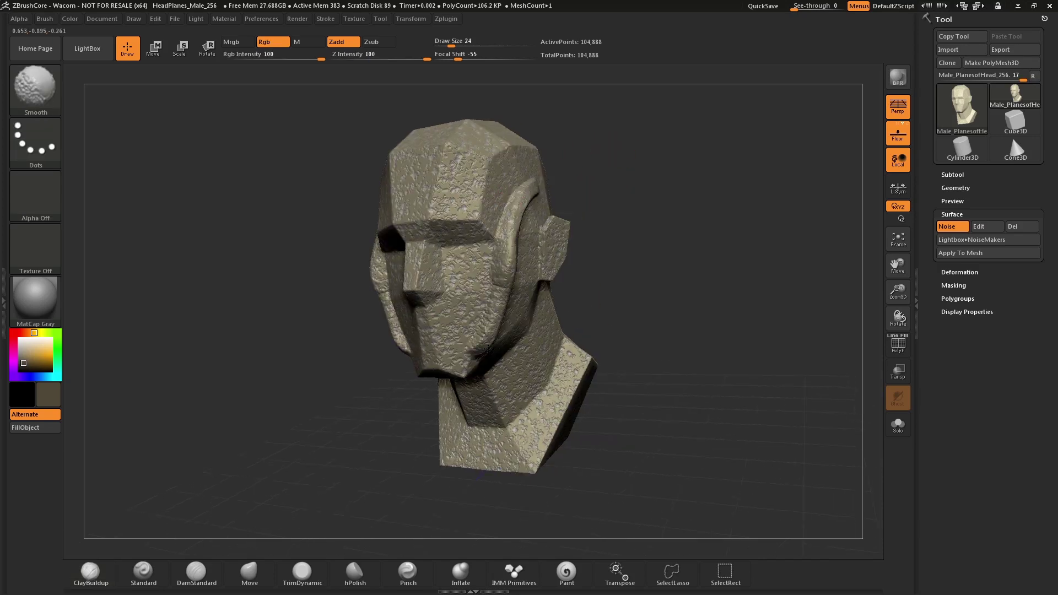
pyautogui.click(250, 573)
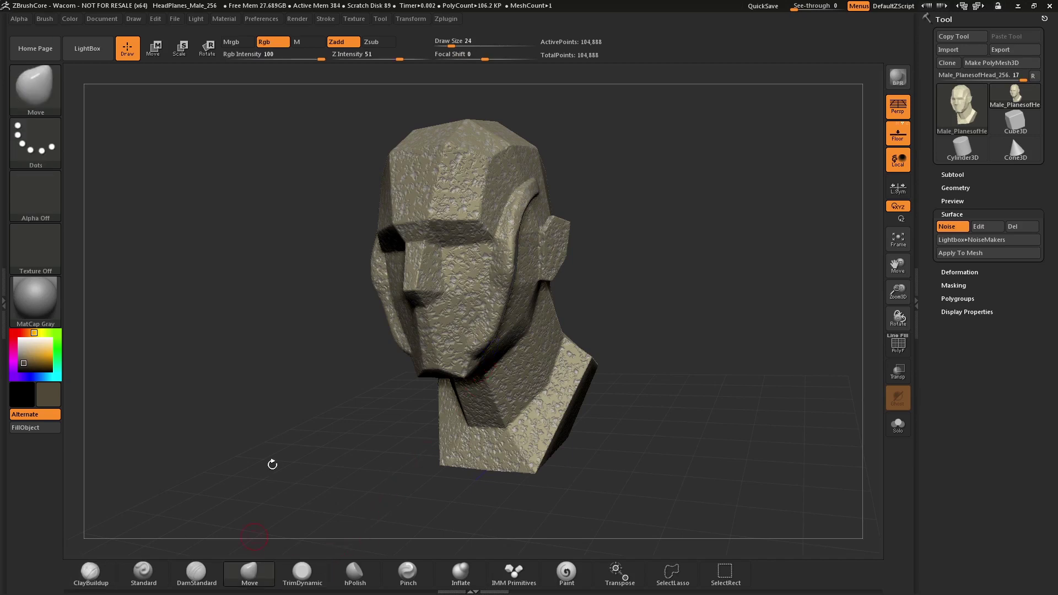
pyautogui.moveTo(609, 229)
pyautogui.mouseDown()
pyautogui.moveTo(523, 237)
pyautogui.moveTo(551, 242)
pyautogui.moveTo(521, 295)
pyautogui.mouseUp()
pyautogui.press('s')
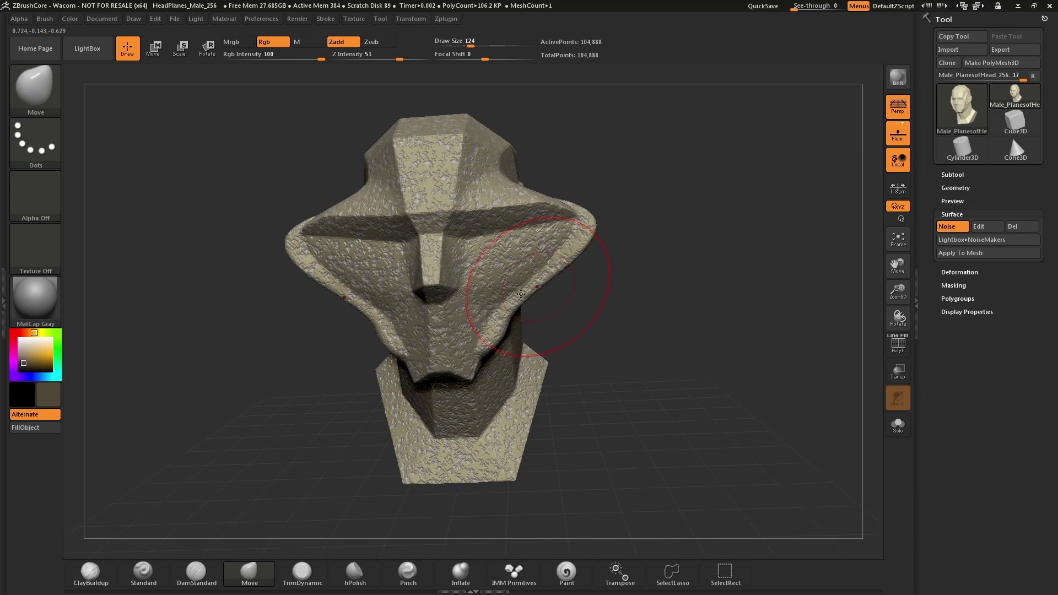
pyautogui.hotkey('ctrl', 'z')
pyautogui.moveTo(716, 265); pyautogui.dragTo(442, 257)
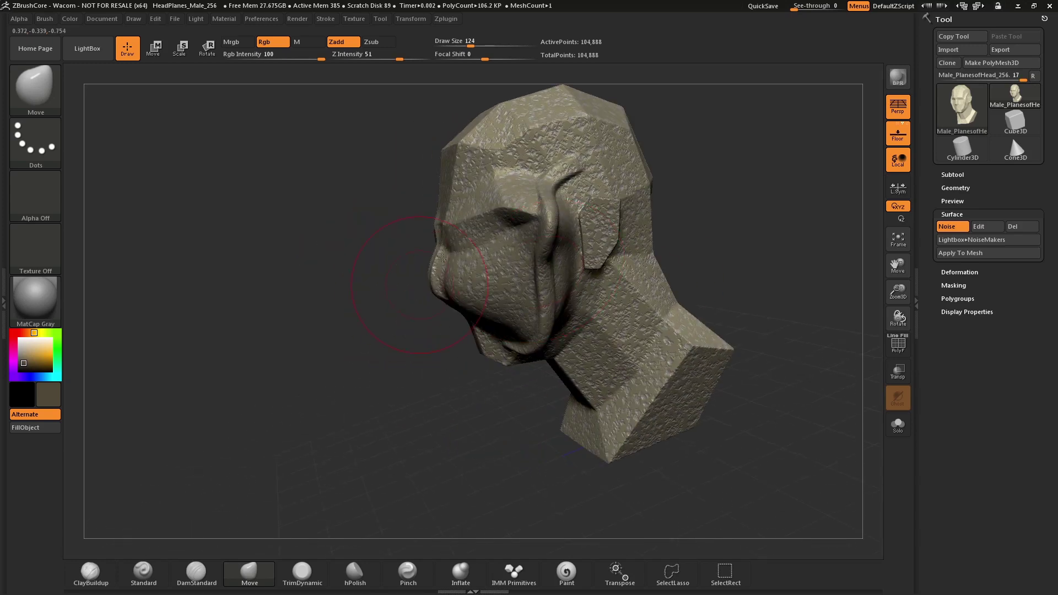
pyautogui.moveTo(449, 189); pyautogui.dragTo(527, 269)
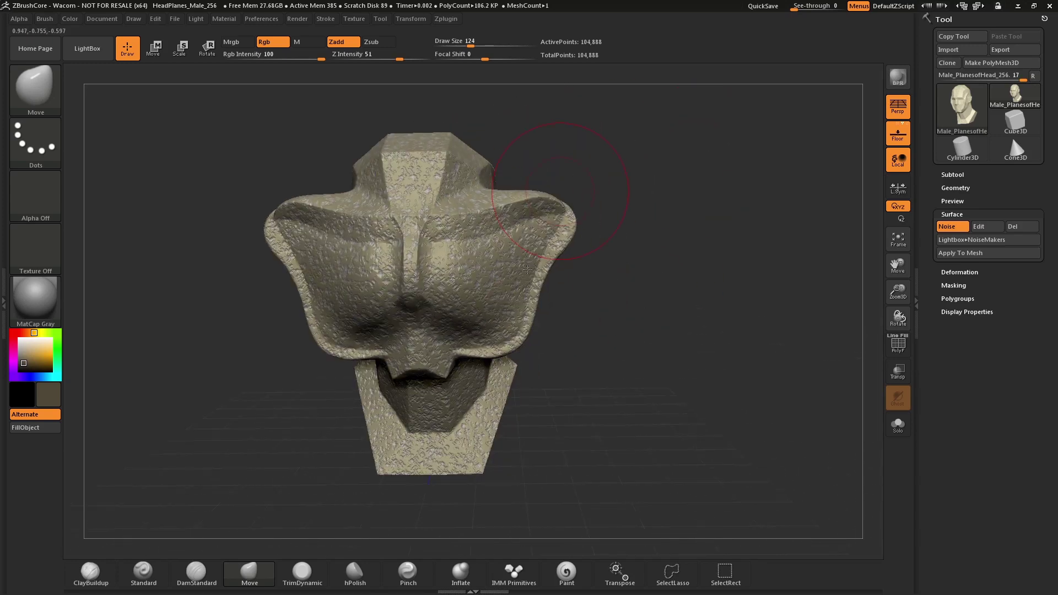
pyautogui.moveTo(452, 353); pyautogui.dragTo(447, 450)
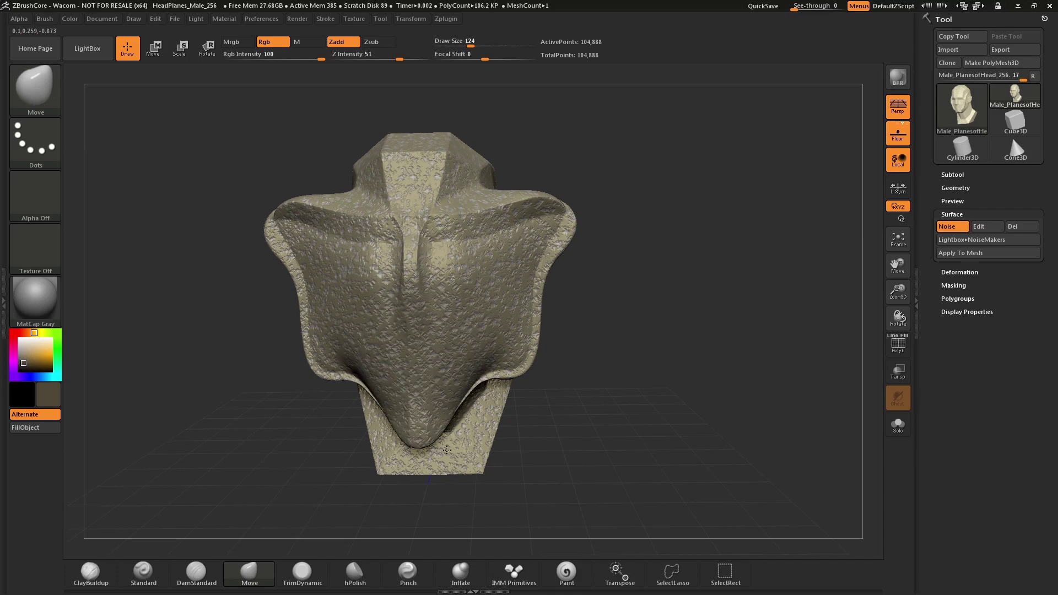
pyautogui.moveTo(573, 353); pyautogui.dragTo(400, 319)
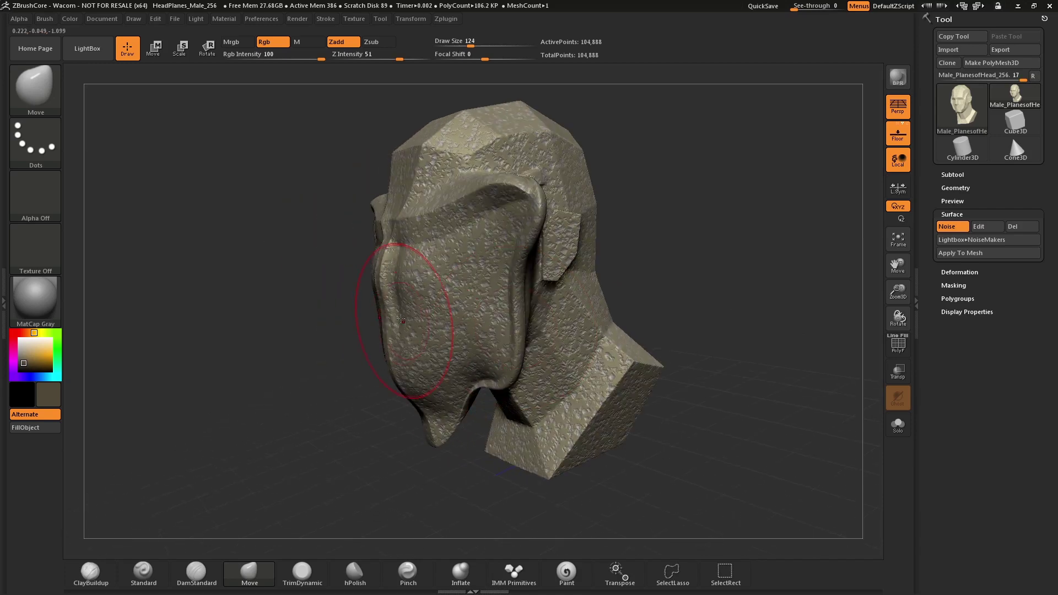
pyautogui.moveTo(496, 176)
pyautogui.mouseDown()
pyautogui.moveTo(665, 204)
pyautogui.moveTo(610, 211)
pyautogui.moveTo(595, 321)
pyautogui.mouseUp()
pyautogui.press('ctrl')
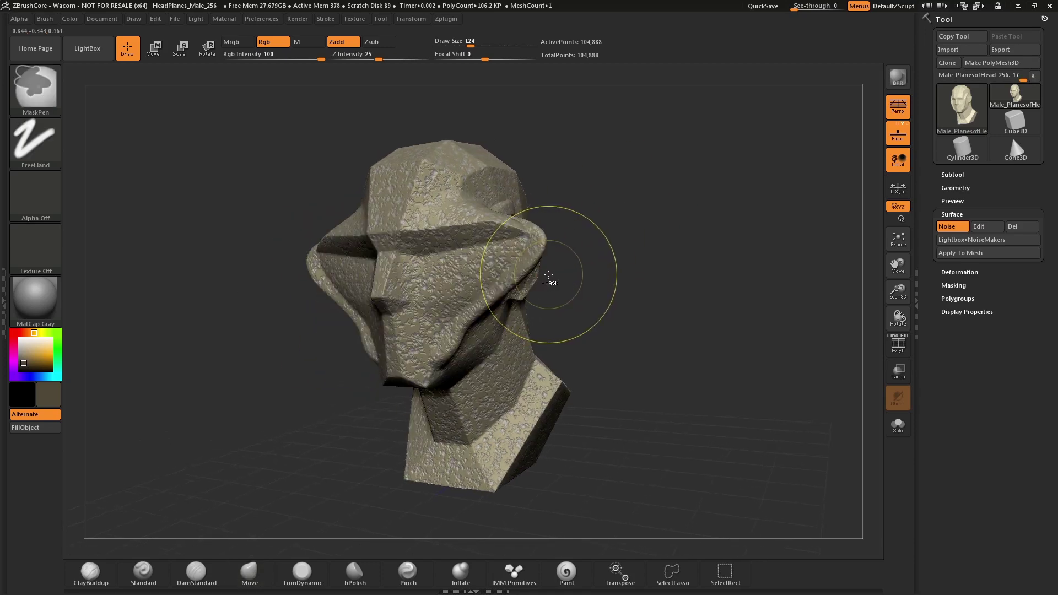
pyautogui.hotkey('ctrl', 'z')
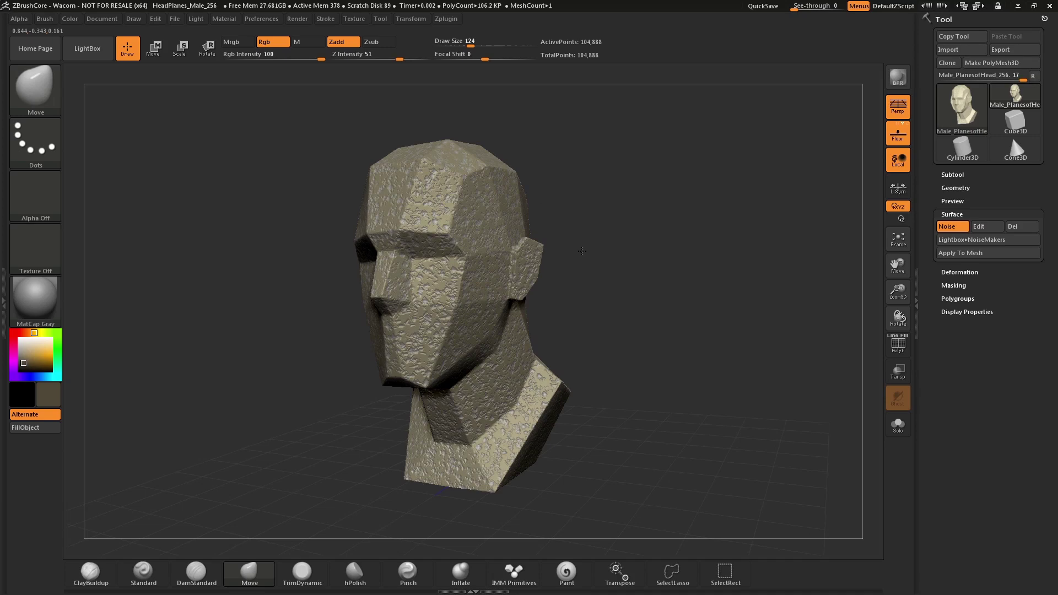
pyautogui.moveTo(581, 250)
pyautogui.mouseDown()
pyautogui.moveTo(617, 276)
pyautogui.moveTo(630, 272)
pyautogui.mouseUp()
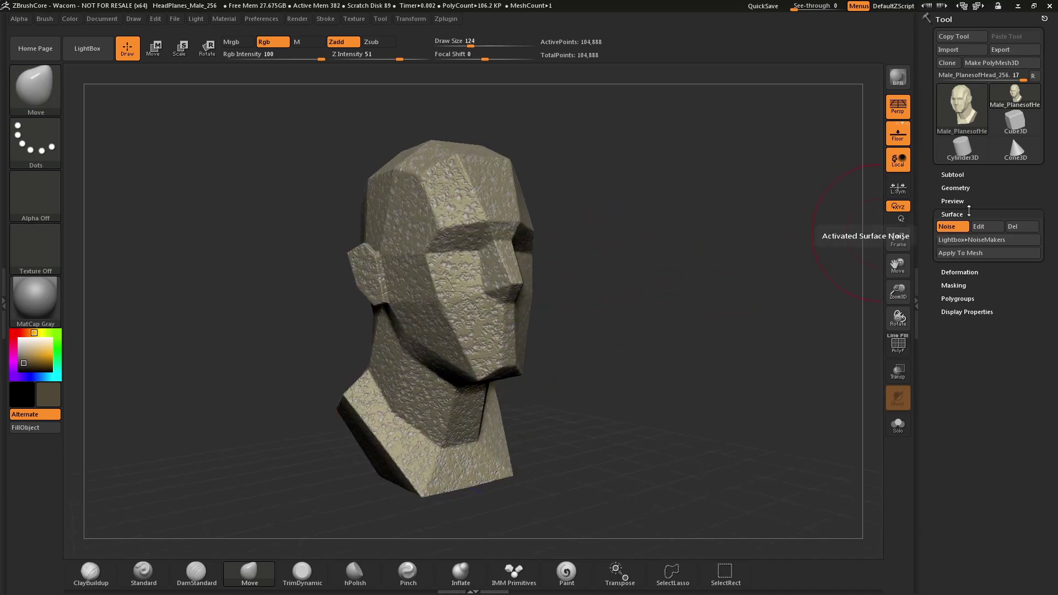
# Step: Apply the Noise27 noise to the mesh, leaving it plain grey, and re-enable Surface Noise
pyautogui.click(967, 254)
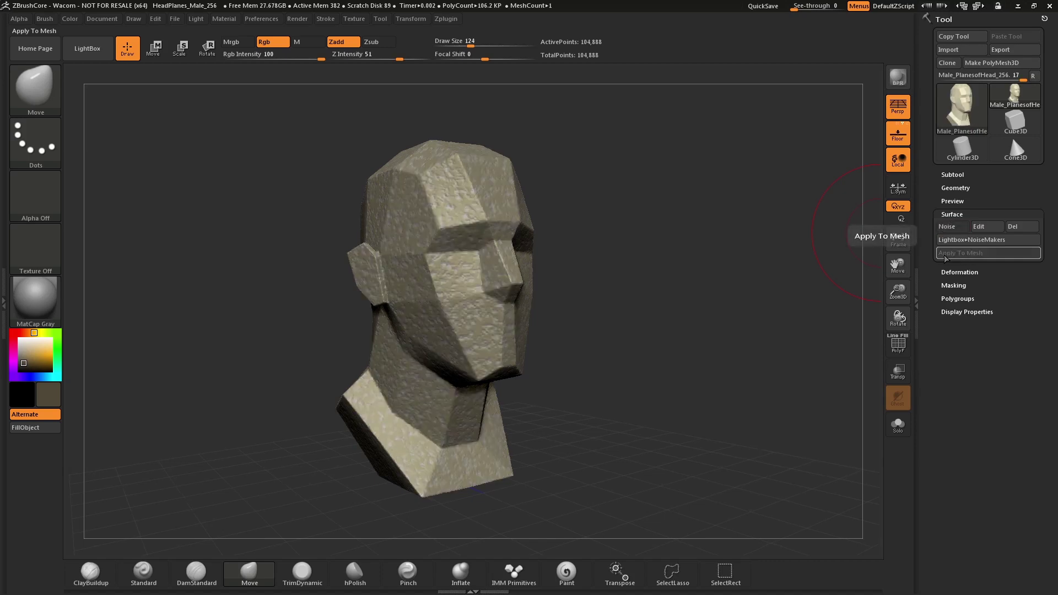
pyautogui.moveTo(826, 254)
pyautogui.mouseDown()
pyautogui.moveTo(670, 303)
pyautogui.moveTo(721, 282)
pyautogui.mouseUp()
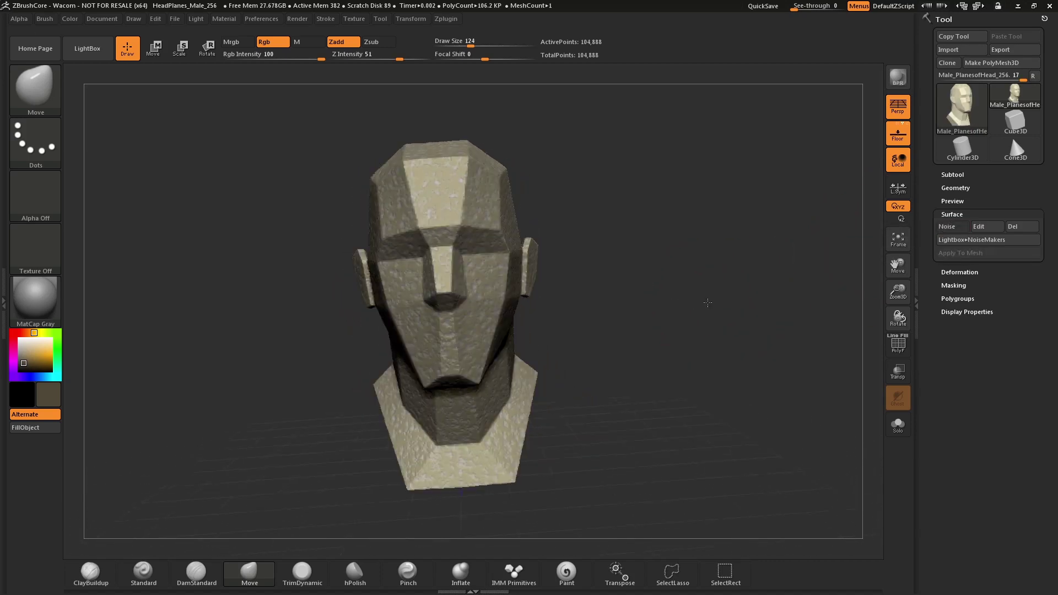
pyautogui.click(956, 240)
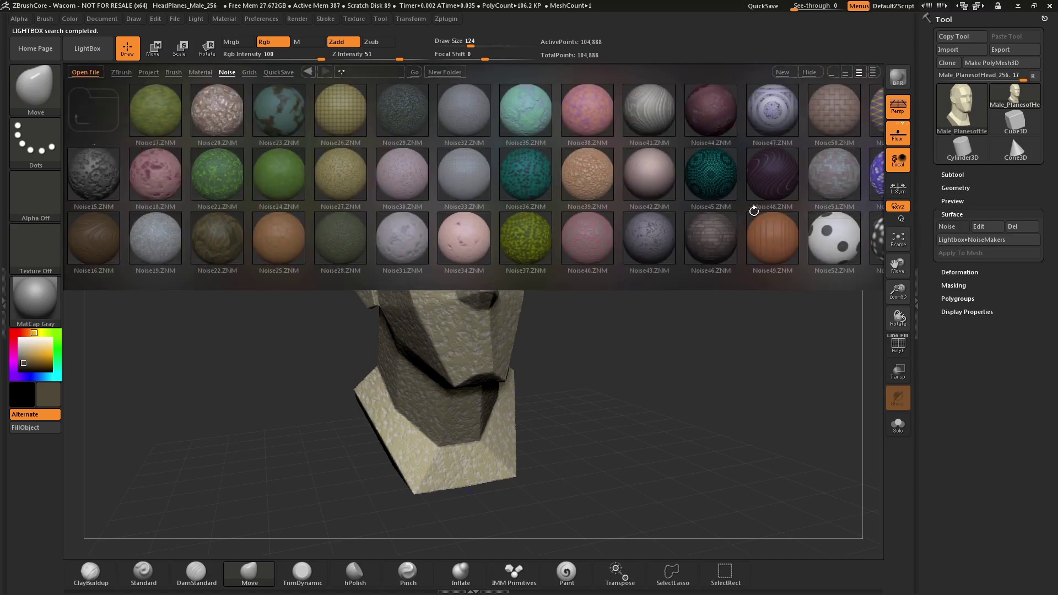
pyautogui.click(952, 240)
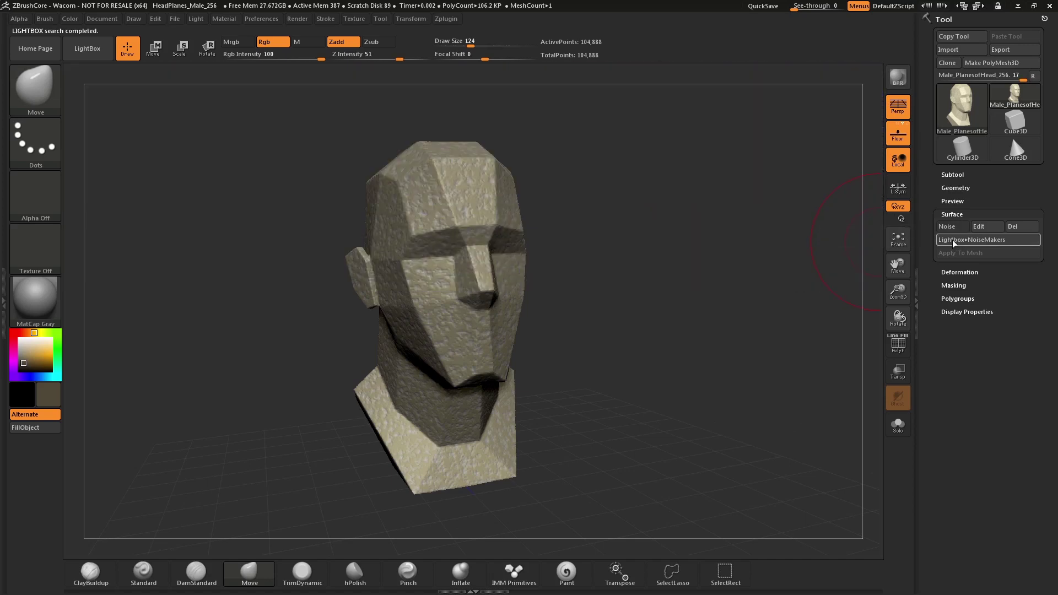
pyautogui.click(947, 226)
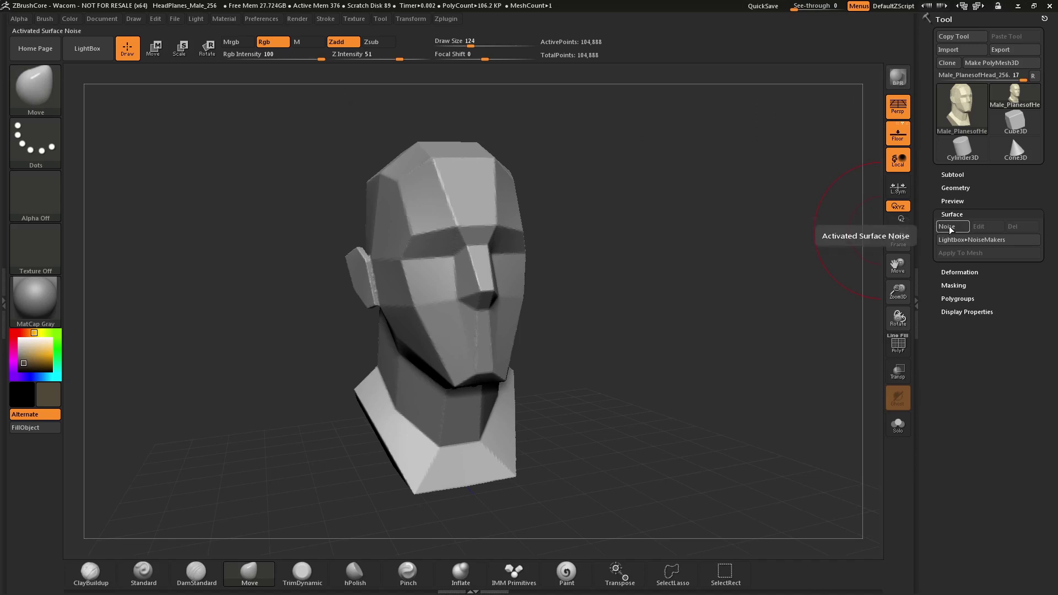
# Step: In NoiseMaker, raise Noise Scale to about 21 and increase Strength for fine grain
pyautogui.click(952, 227)
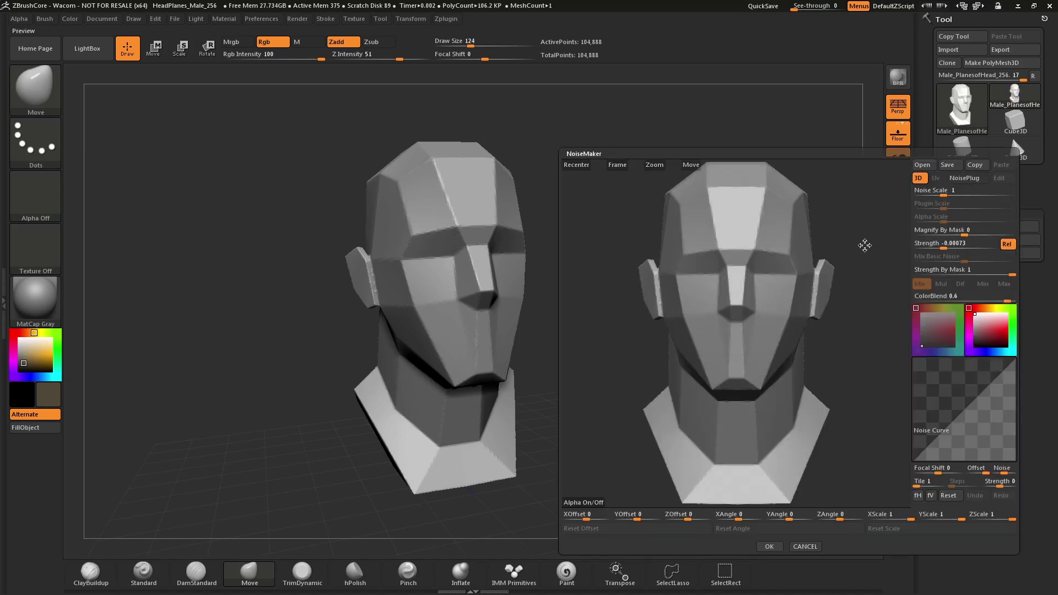
pyautogui.moveTo(870, 246); pyautogui.dragTo(871, 247)
pyautogui.click(944, 190)
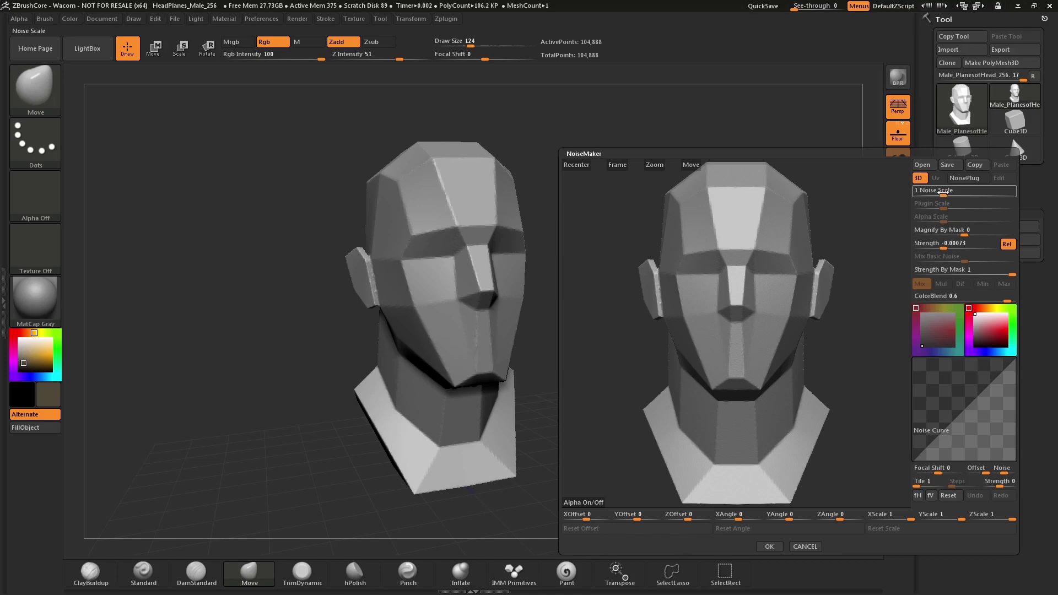
pyautogui.moveTo(940, 192); pyautogui.dragTo(965, 194)
pyautogui.moveTo(962, 243); pyautogui.dragTo(969, 249)
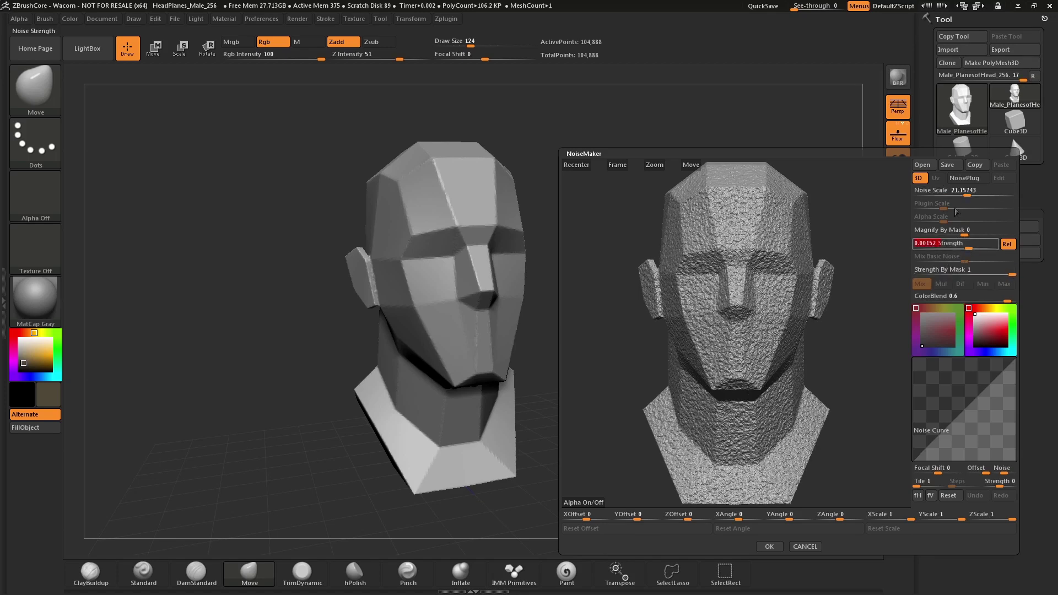
# Step: Pick the Grid noise type from the NoisePlug list, after trying Dents and Erosion
pyautogui.click(964, 179)
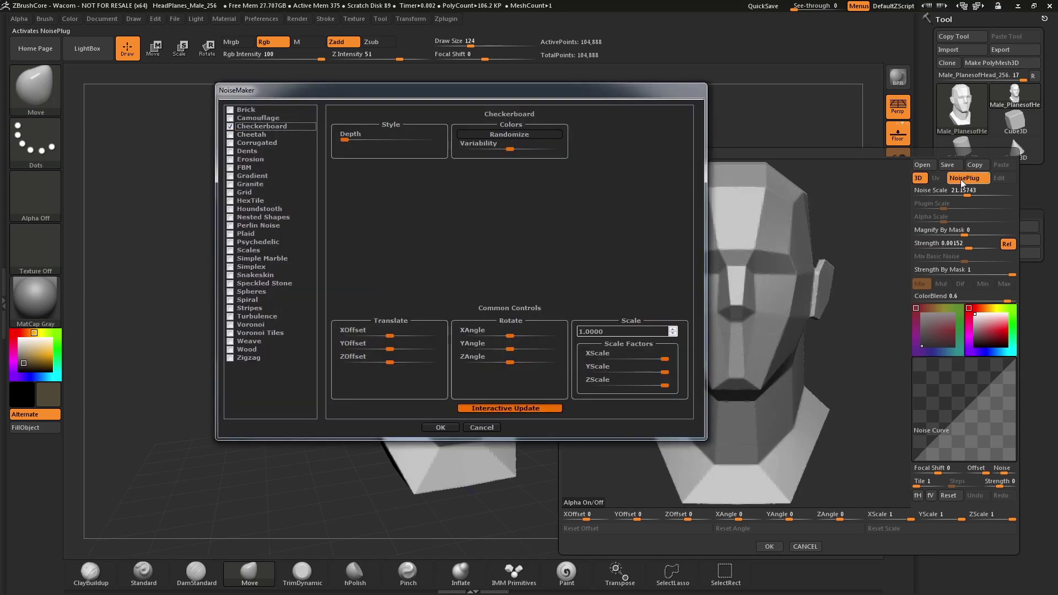
pyautogui.click(230, 136)
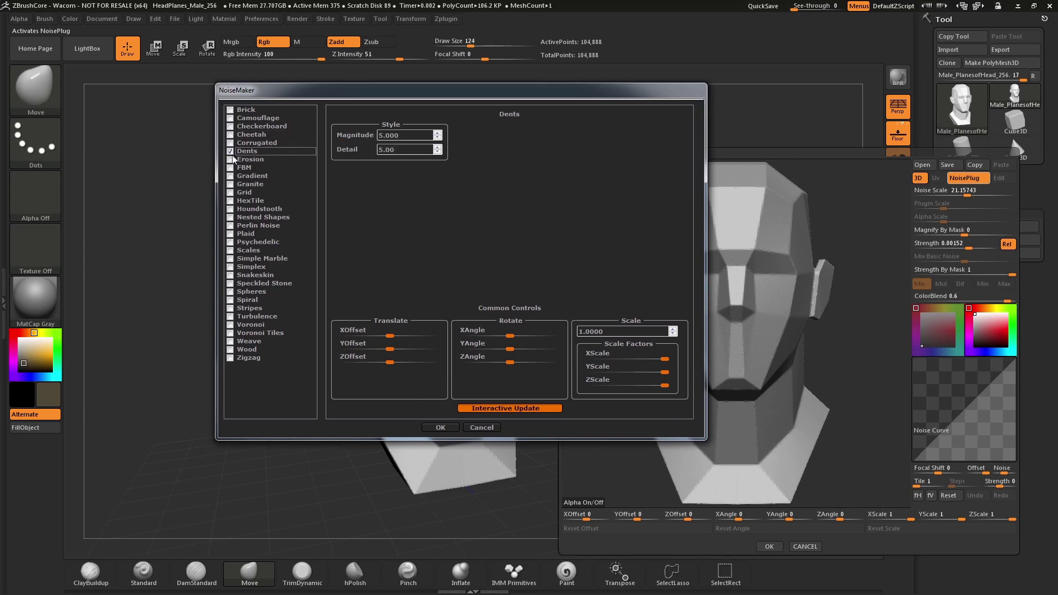
pyautogui.click(231, 160)
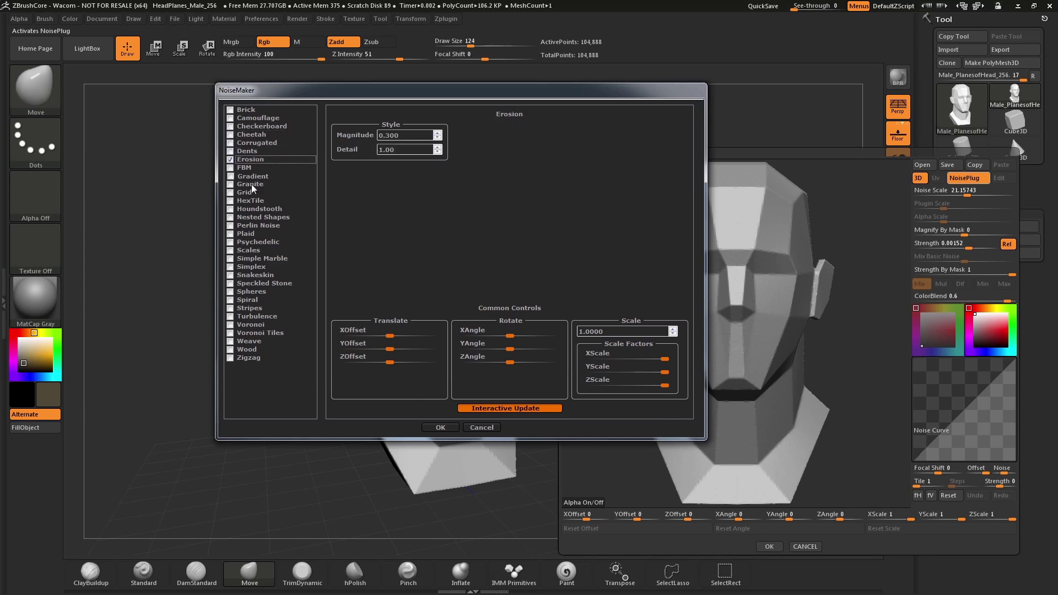
pyautogui.click(230, 193)
pyautogui.click(451, 430)
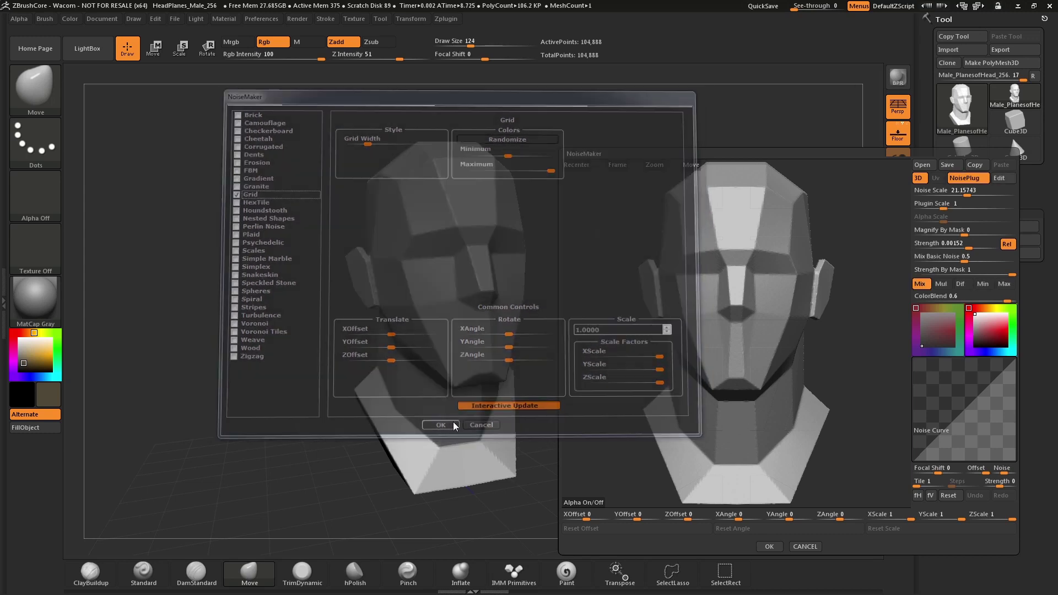
# Step: Tune the grid noise's strength, noise scale, basic-noise mix and noise curve
pyautogui.moveTo(969, 247); pyautogui.dragTo(975, 249)
pyautogui.moveTo(967, 194)
pyautogui.mouseDown()
pyautogui.moveTo(937, 208)
pyautogui.moveTo(941, 197)
pyautogui.mouseUp()
pyautogui.moveTo(1011, 274)
pyautogui.mouseDown()
pyautogui.moveTo(939, 274)
pyautogui.moveTo(976, 259)
pyautogui.moveTo(963, 262)
pyautogui.mouseUp()
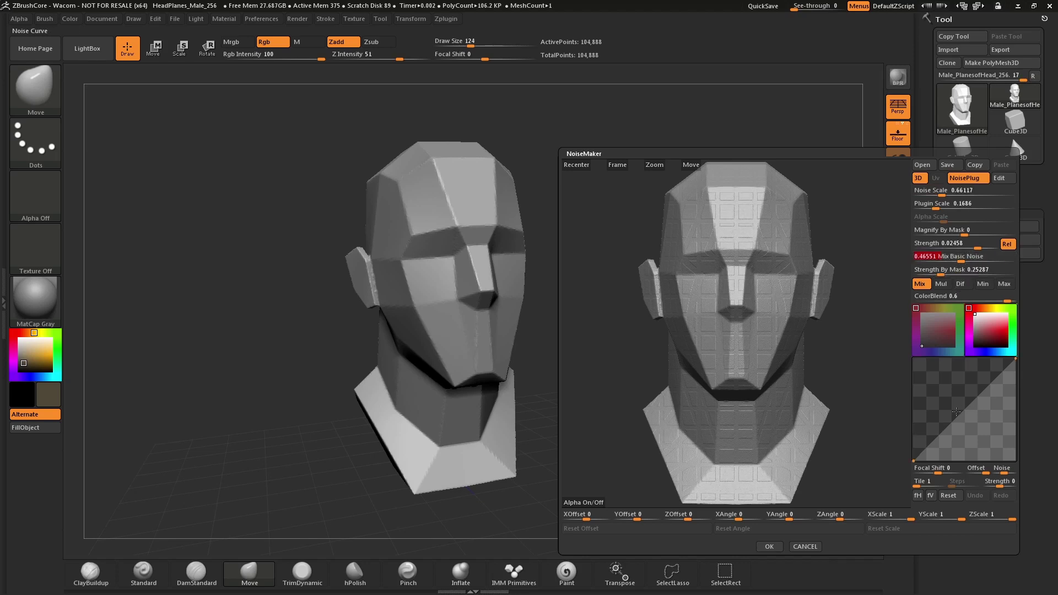
pyautogui.moveTo(946, 427)
pyautogui.mouseDown()
pyautogui.moveTo(974, 371)
pyautogui.moveTo(950, 426)
pyautogui.mouseUp()
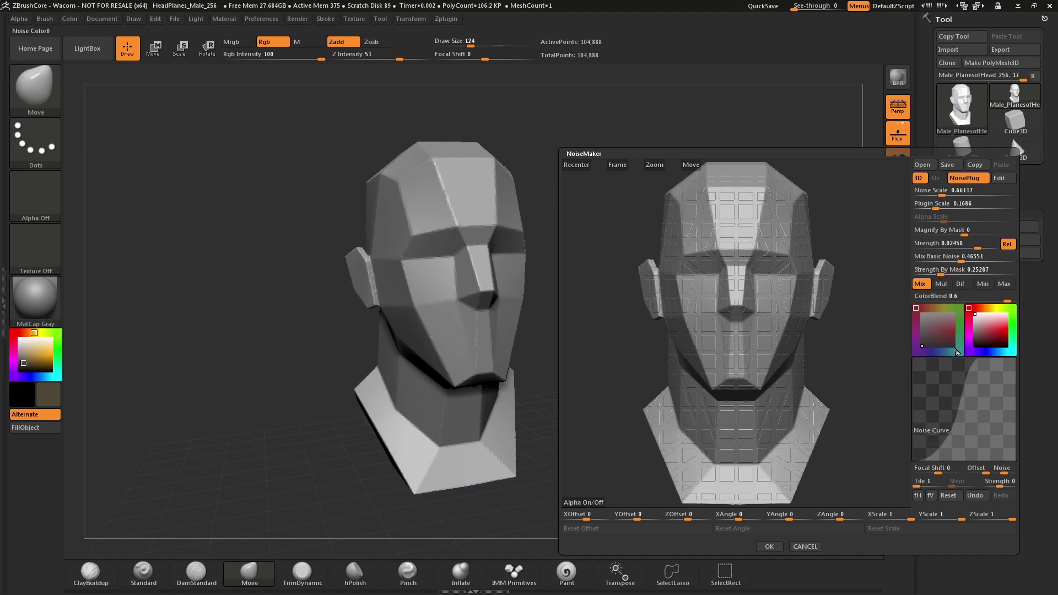
# Step: Accept the grid noise, then replace it with the teal Noise36 NoiseMakers preset
pyautogui.click(770, 546)
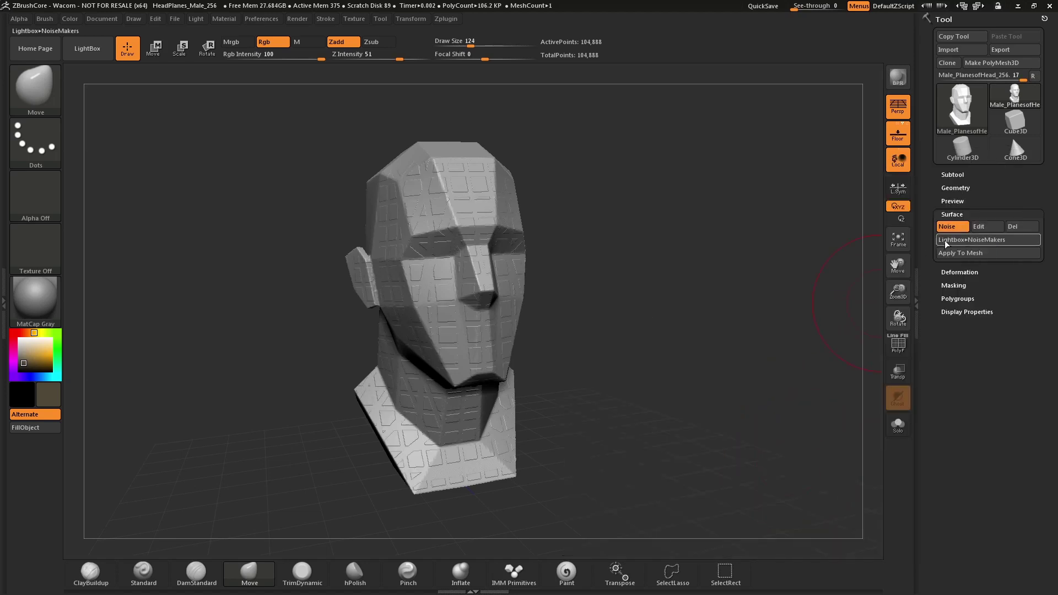
pyautogui.click(958, 241)
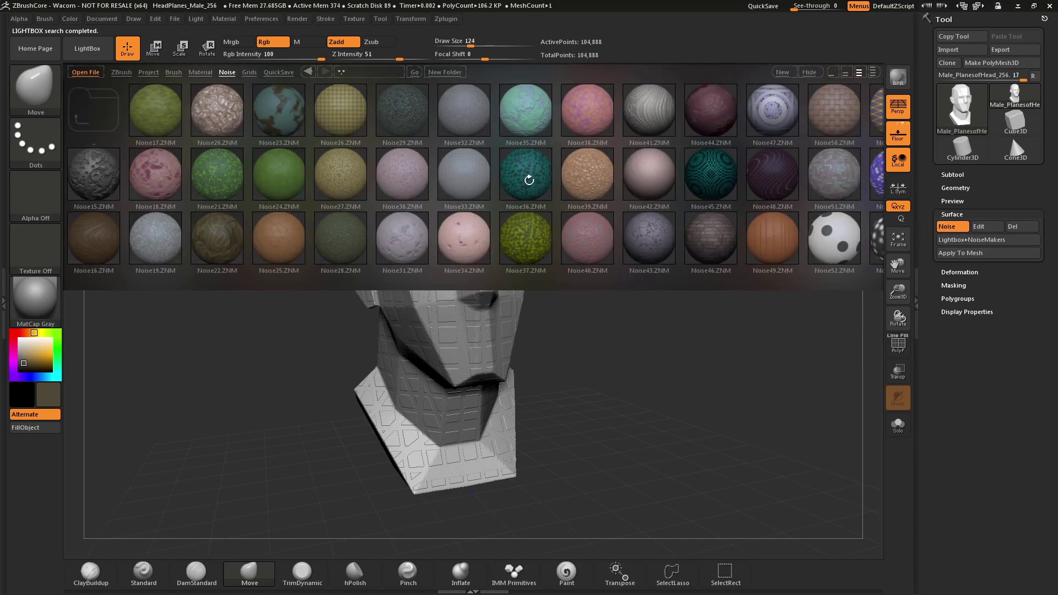
pyautogui.doubleClick(534, 180)
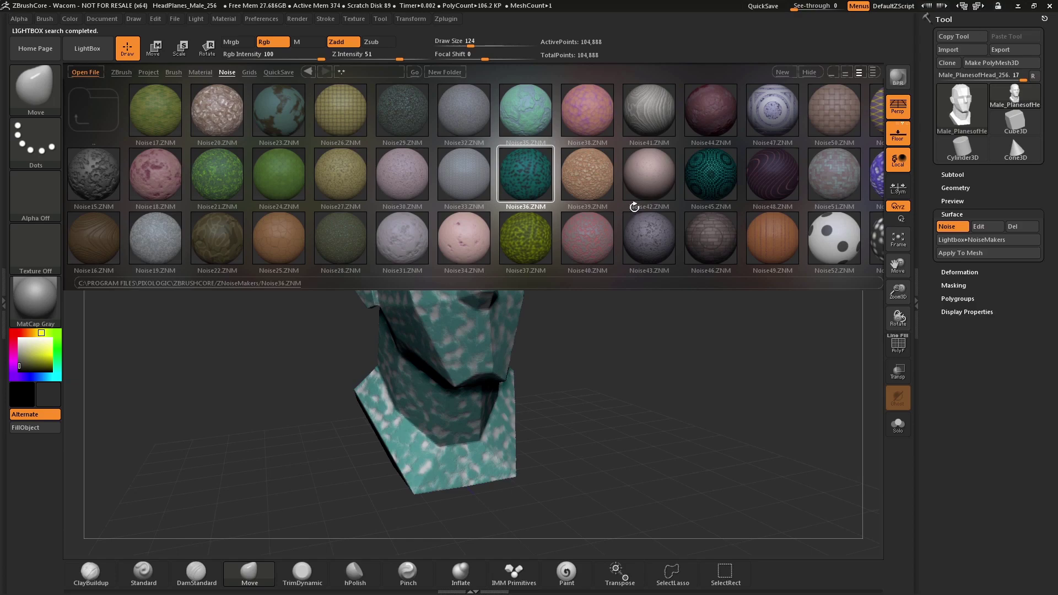
pyautogui.press(',')
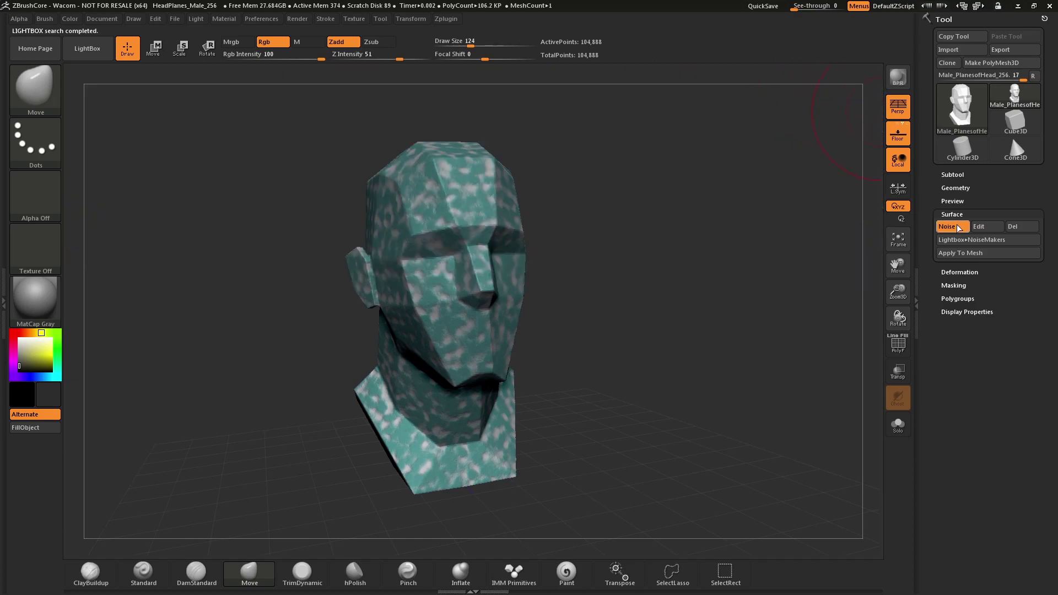
# Step: In NoiseMaker, make the Noise36 pattern finer and raise Strength to about 0.109
pyautogui.click(984, 226)
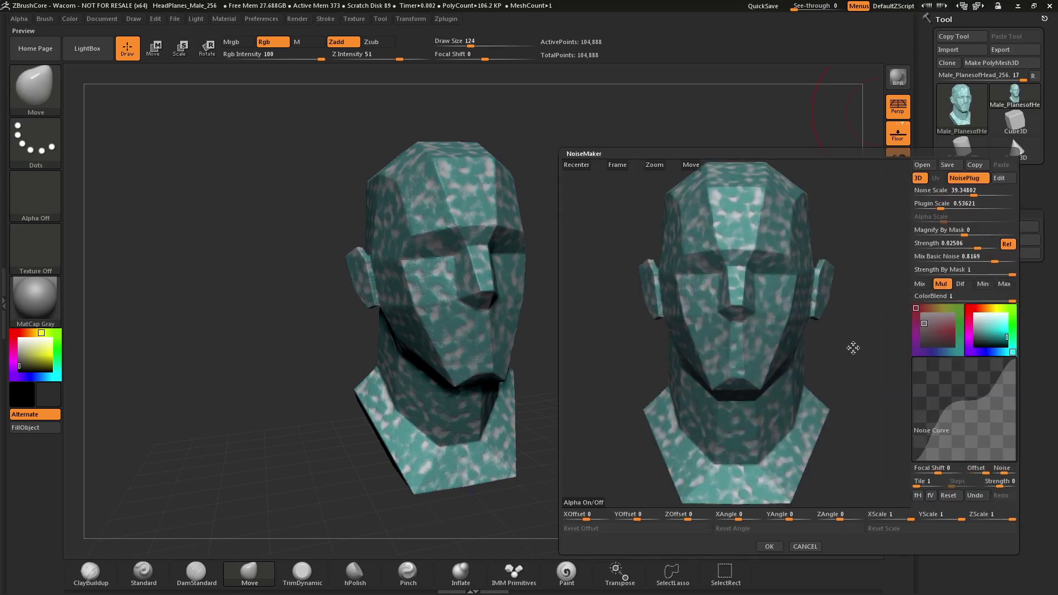
pyautogui.moveTo(836, 350); pyautogui.dragTo(859, 350)
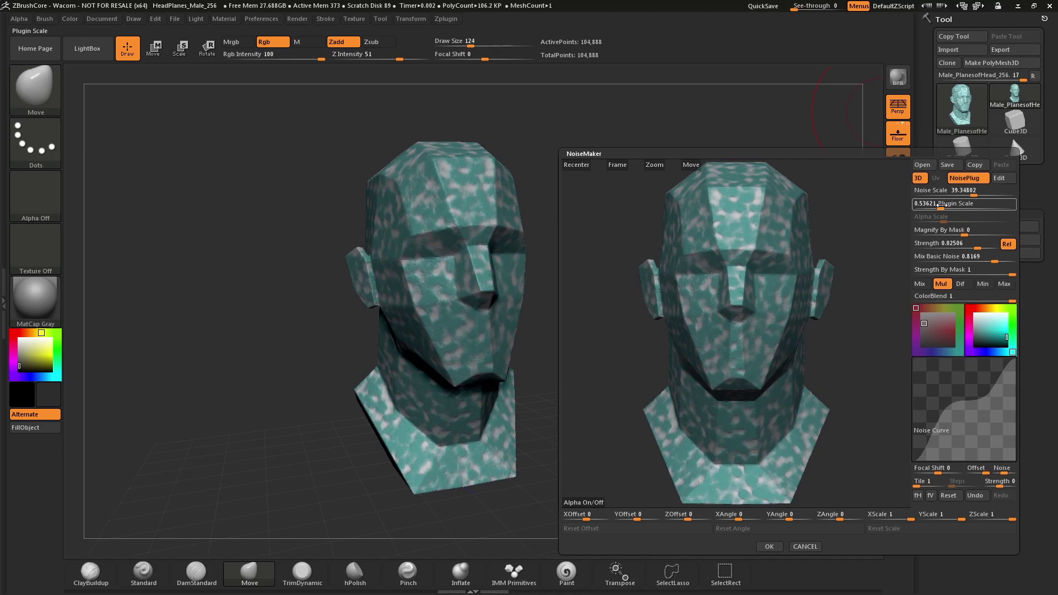
pyautogui.moveTo(941, 205); pyautogui.dragTo(932, 205)
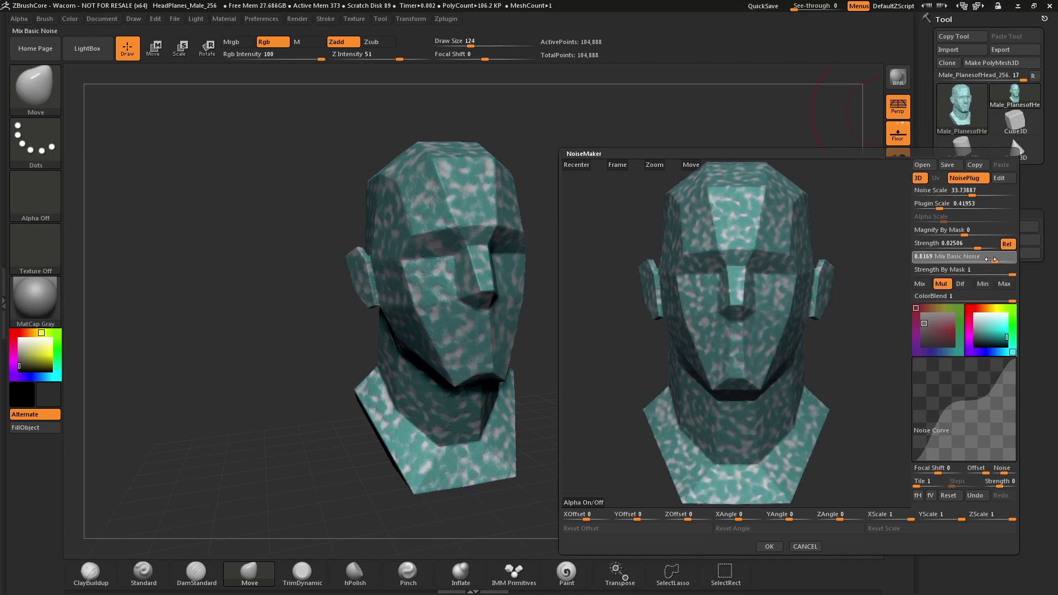
pyautogui.moveTo(985, 245); pyautogui.dragTo(985, 246)
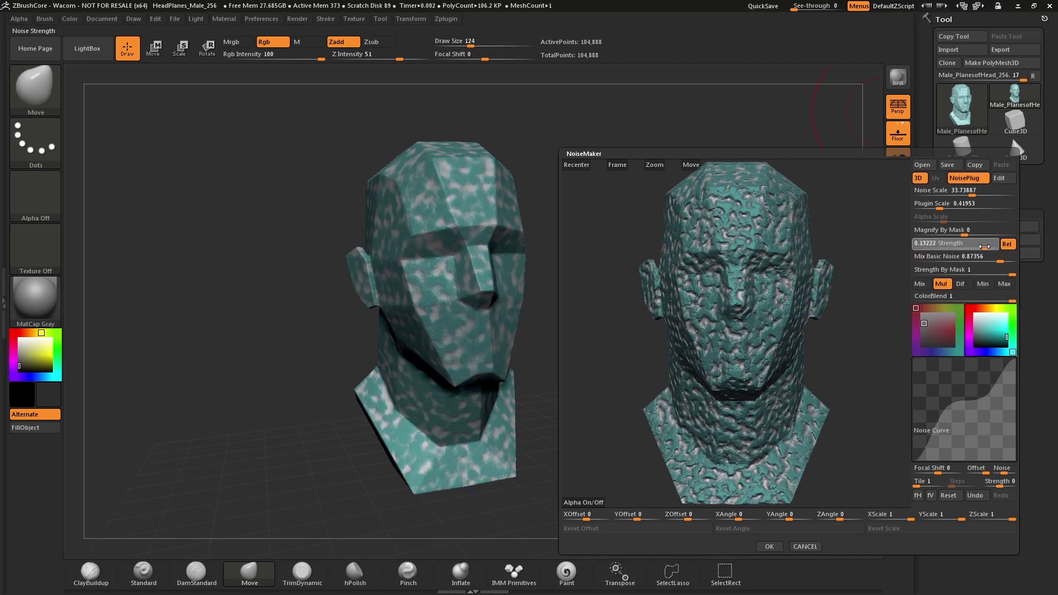
# Step: Accept the edited teal Noise36 relief onto the head, then rotate to inspect its left side and front
pyautogui.click(771, 546)
pyautogui.moveTo(805, 303)
pyautogui.mouseDown()
pyautogui.moveTo(734, 311)
pyautogui.moveTo(822, 300)
pyautogui.moveTo(816, 291)
pyautogui.moveTo(773, 301)
pyautogui.moveTo(802, 298)
pyautogui.mouseUp()
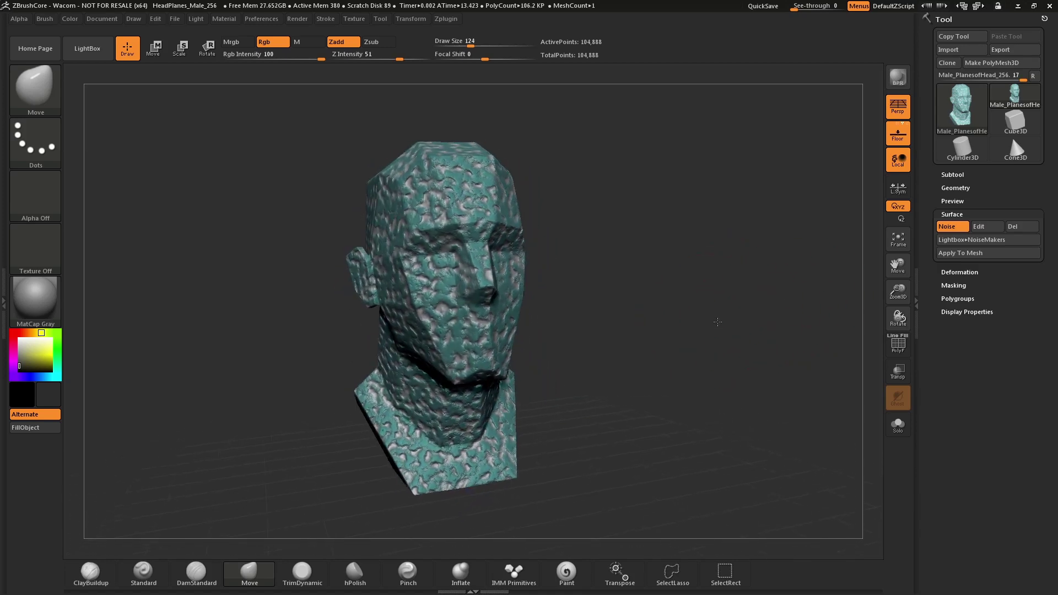
pyautogui.moveTo(717, 322); pyautogui.dragTo(699, 319)
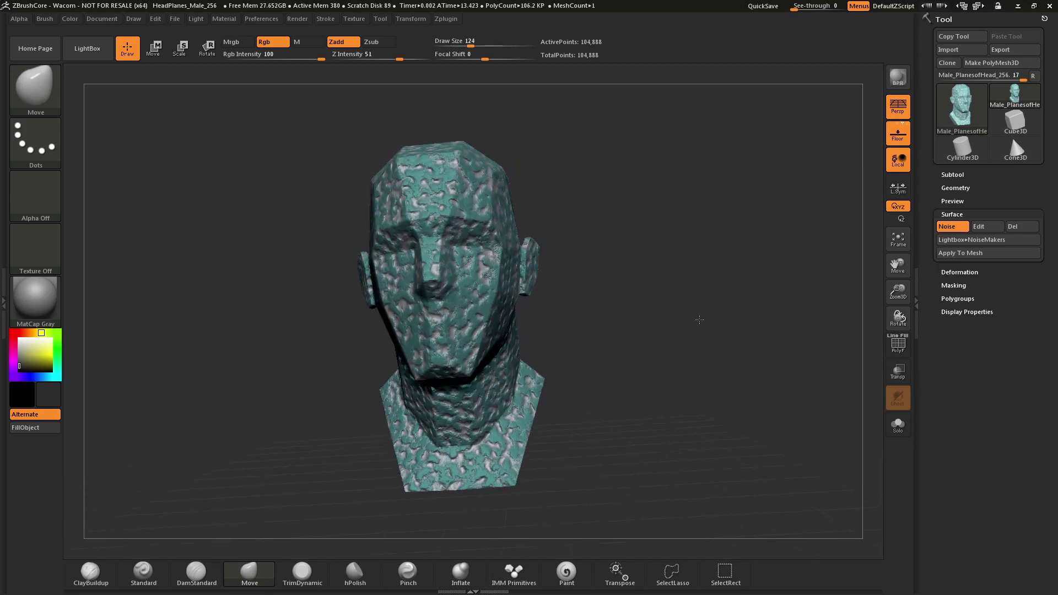